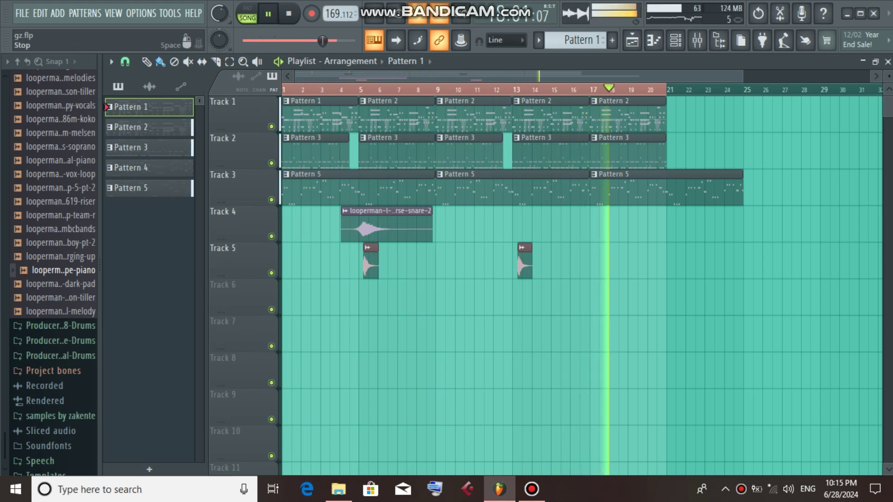
Play Pattern 1 on its own, solo the Hypersonic channel and open its notes in the piano roll
{"action": "key", "text": "space"}
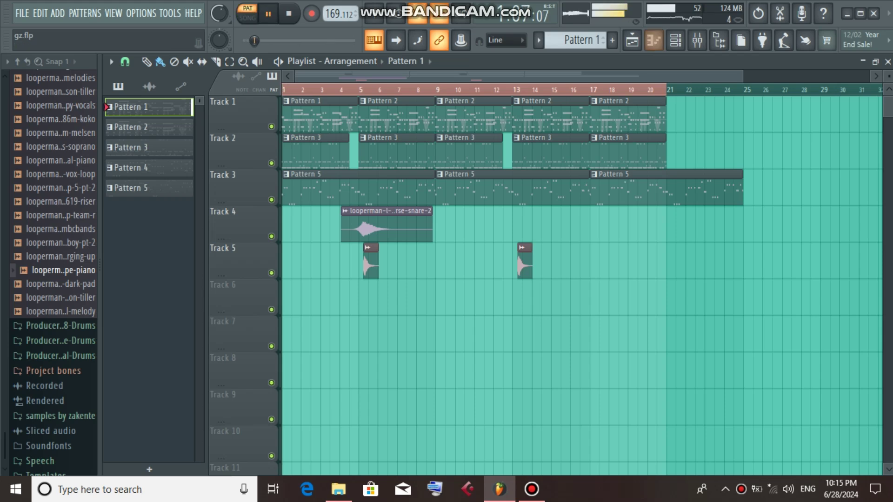
{"action": "left_click", "coordinate": [676, 40]}
{"action": "right_click", "coordinate": [210, 121]}
{"action": "left_click", "coordinate": [218, 125]}
{"action": "left_click", "coordinate": [372, 121]}
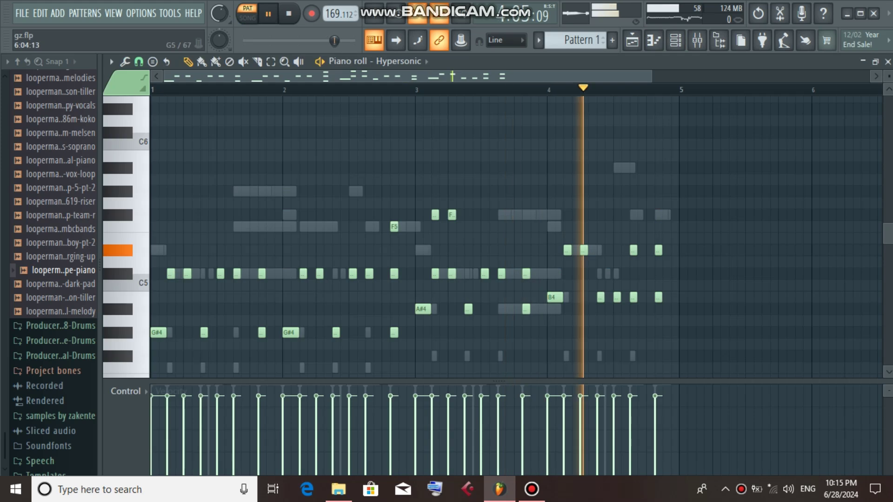
{"action": "left_click_drag", "start_coordinate": [888, 231], "coordinate": [888, 243]}
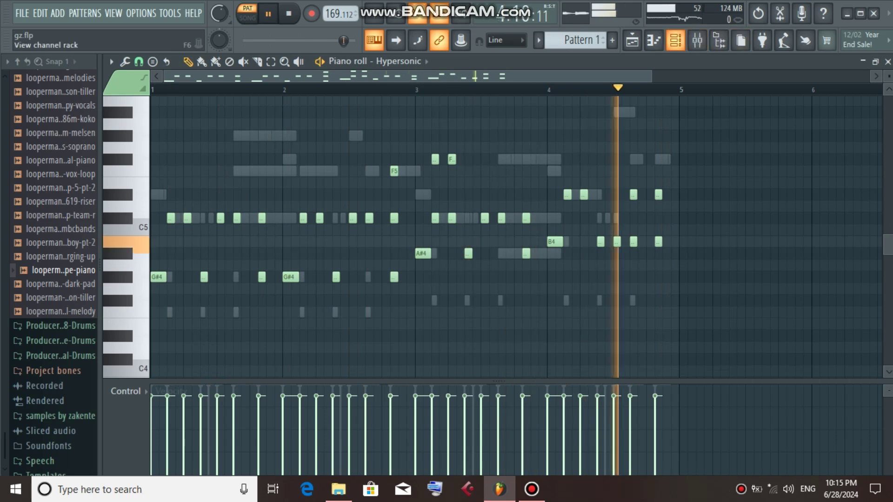
Check which patch the Hypersonic channel's instrument uses and close the plugin window
{"action": "left_click", "coordinate": [675, 41]}
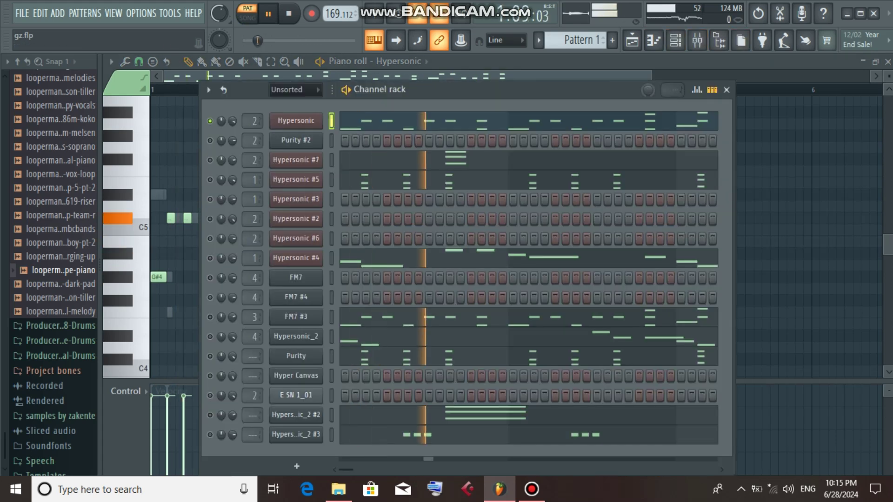
{"action": "left_click", "coordinate": [295, 396]}
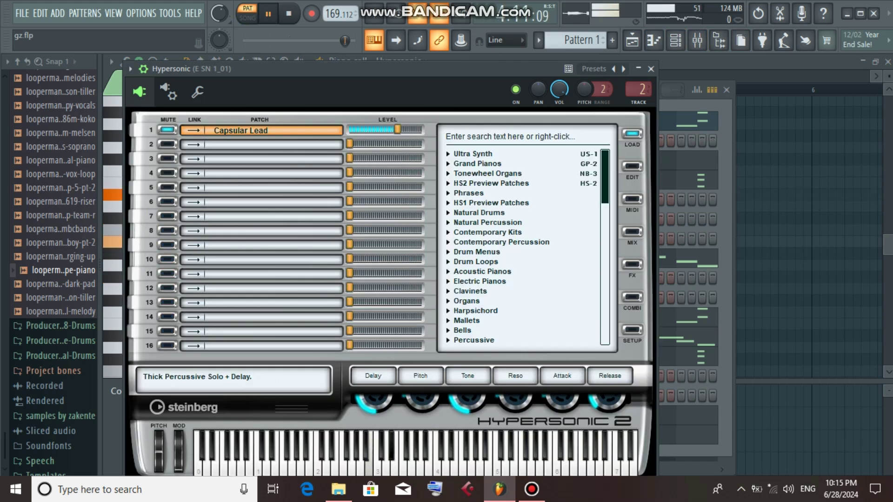
{"action": "left_click", "coordinate": [651, 69]}
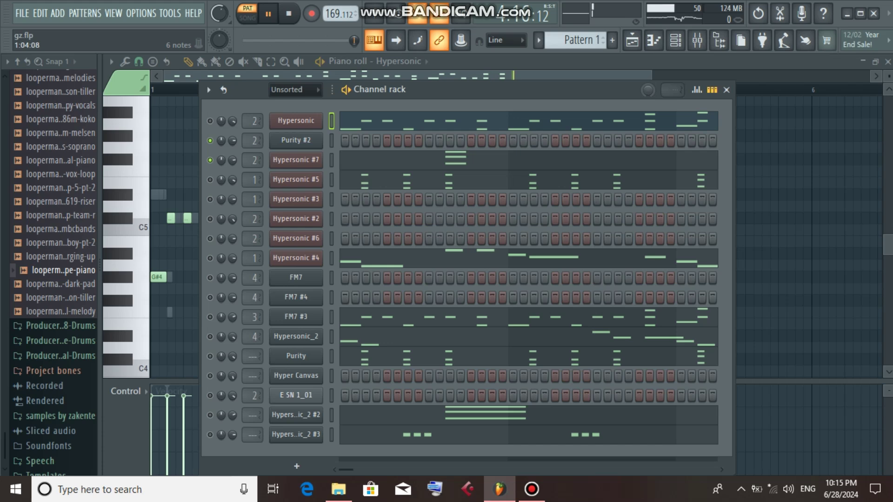
Examine the notes of the Hypersonic #7 channel in the piano roll and check its instrument patch
{"action": "left_click", "coordinate": [374, 160]}
{"action": "left_click", "coordinate": [676, 40]}
{"action": "left_click", "coordinate": [296, 160]}
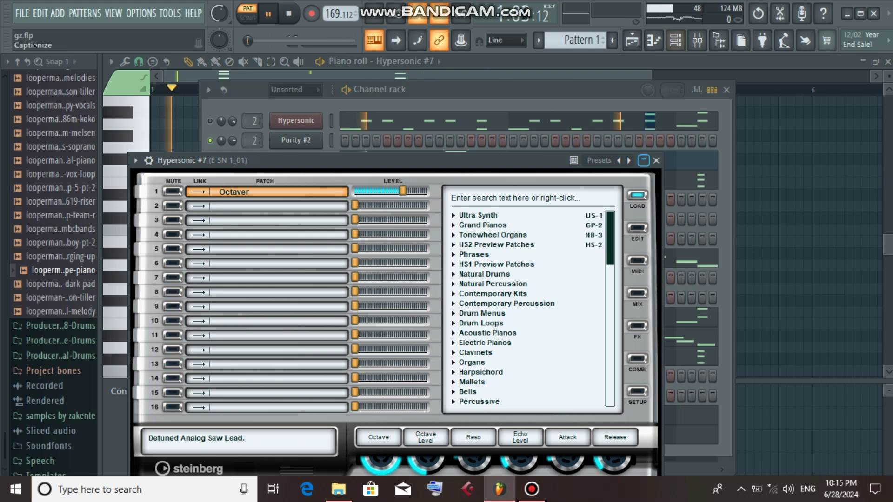
{"action": "left_click", "coordinate": [657, 160]}
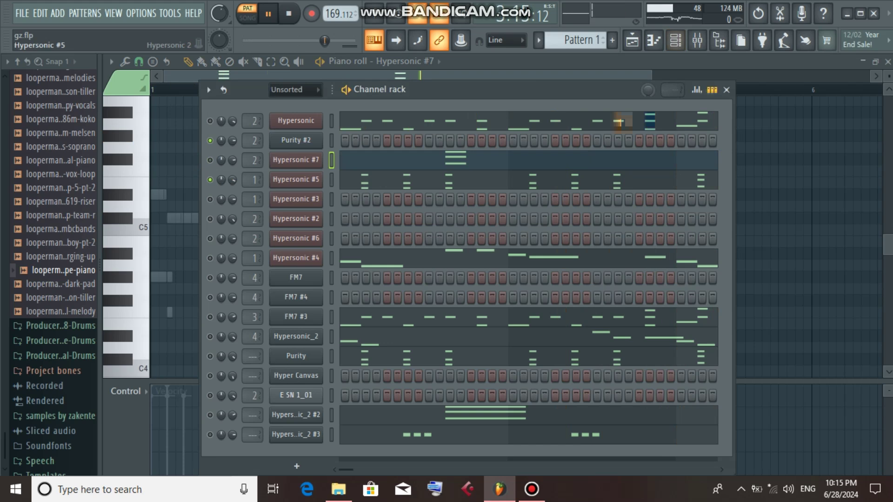
Check the instrument patch of the Hypersonic #5 channel and examine its notes in the piano roll
{"action": "left_click", "coordinate": [295, 179]}
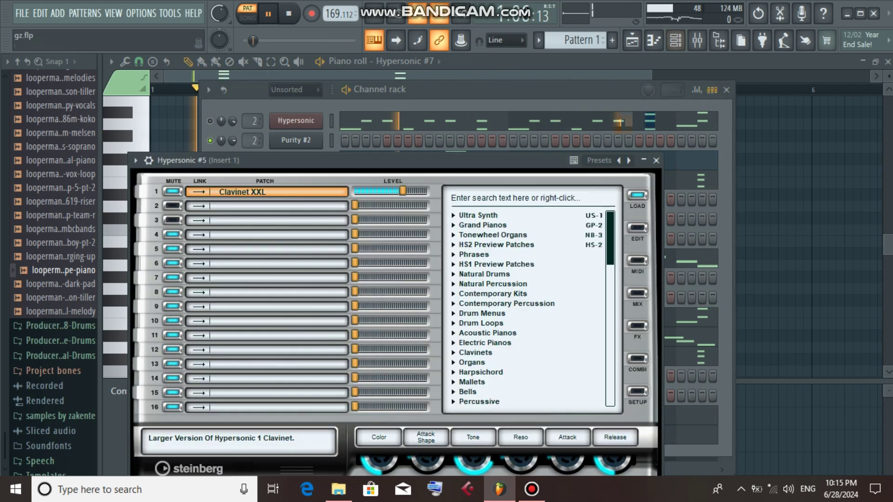
{"action": "left_click", "coordinate": [656, 160]}
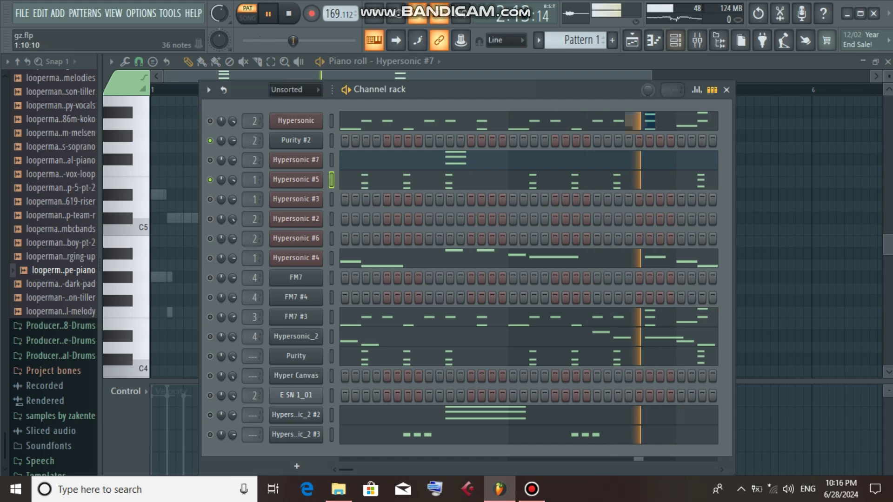
{"action": "left_click", "coordinate": [674, 178]}
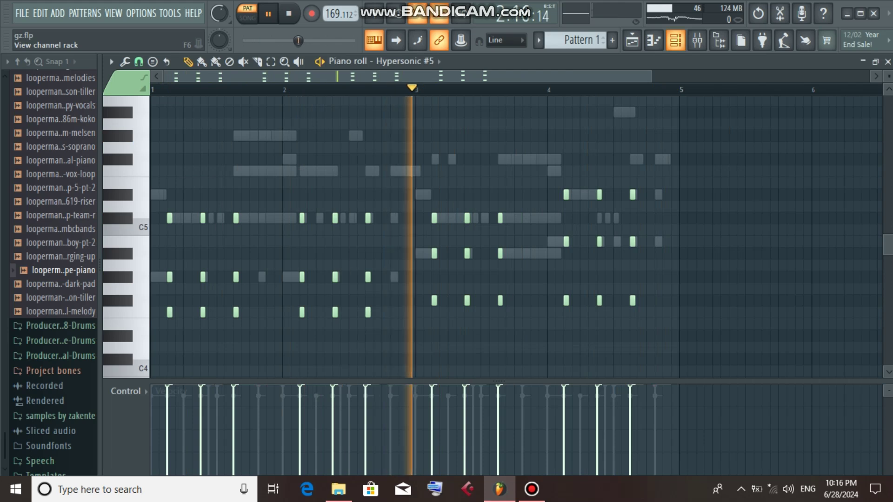
{"action": "left_click", "coordinate": [675, 41]}
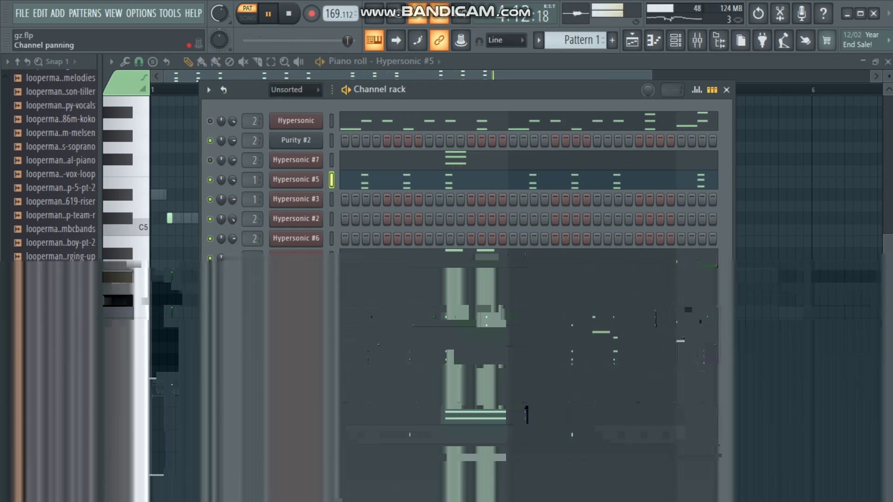
Examine the Hypersonic #4 channel's notes in the piano roll and check its instrument patch
{"action": "left_click", "coordinate": [708, 254]}
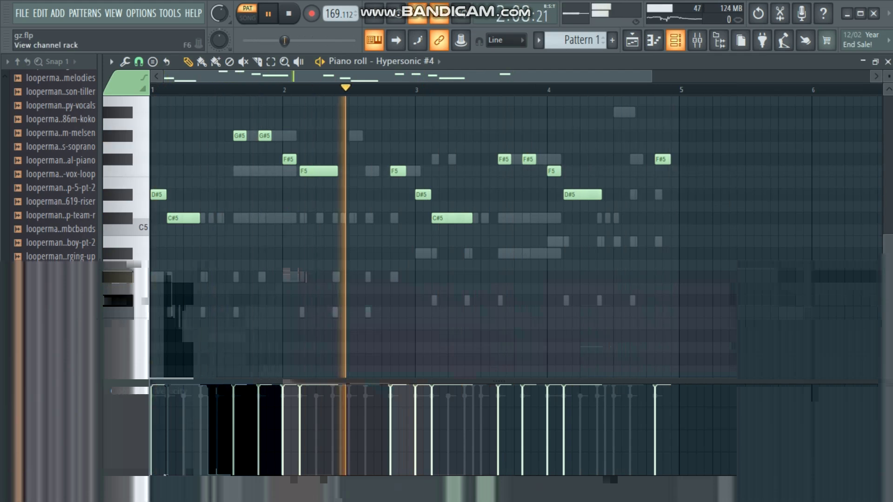
{"action": "left_click", "coordinate": [675, 40]}
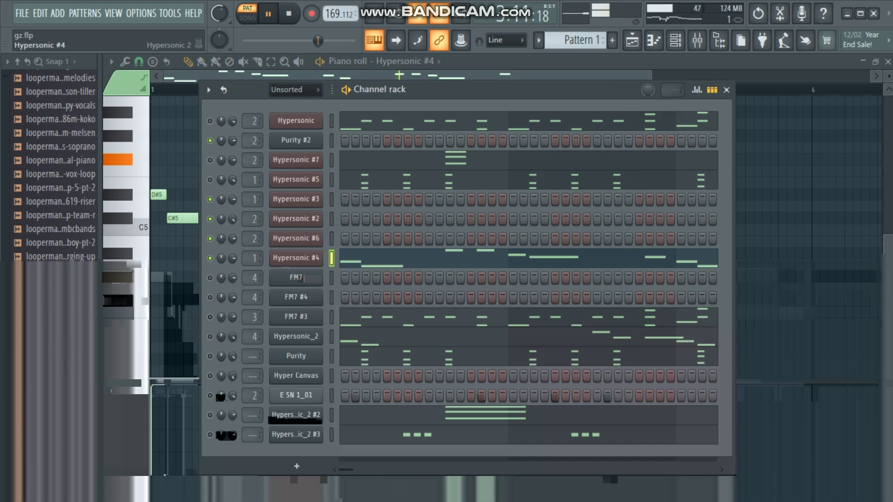
{"action": "left_click", "coordinate": [296, 258]}
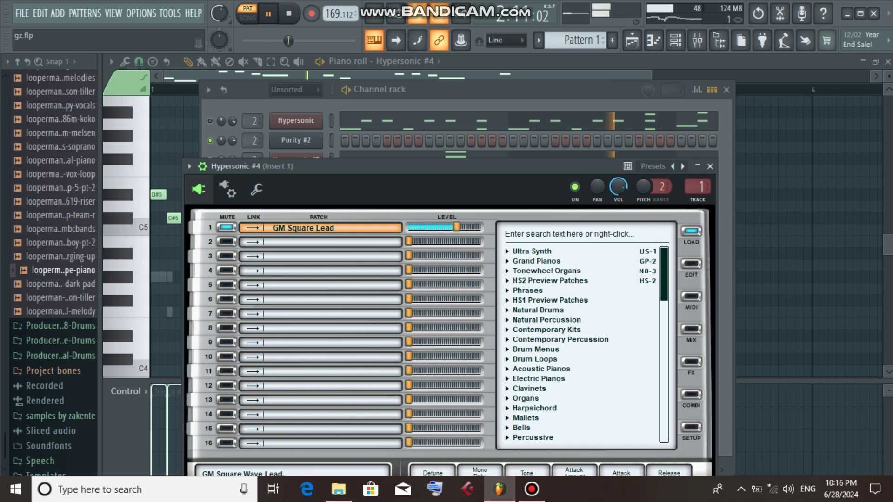
{"action": "left_click", "coordinate": [710, 166]}
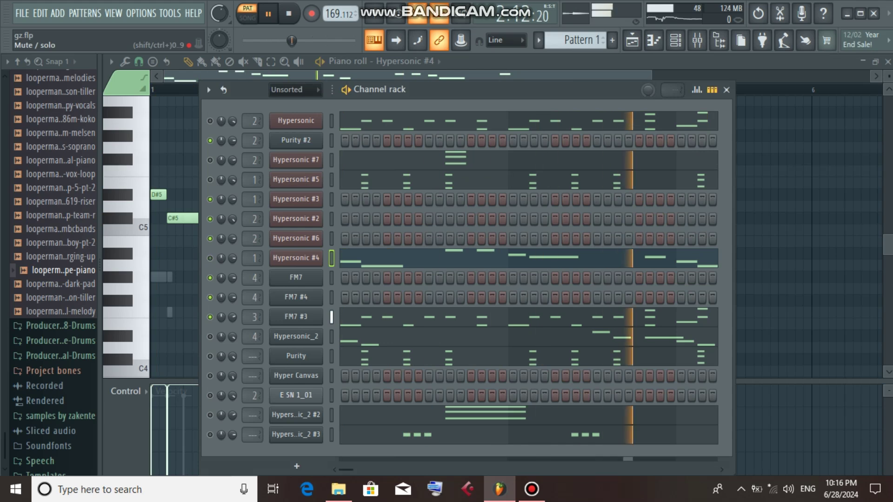
Examine the notes of the FM7 #3 channel, and the notes and instrument patch of Hypersonic_2
{"action": "left_click", "coordinate": [359, 317]}
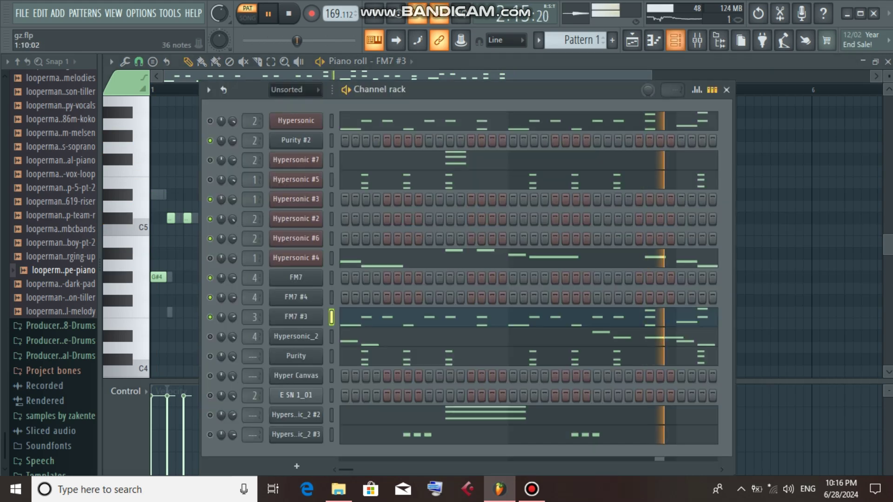
{"action": "left_click", "coordinate": [675, 41]}
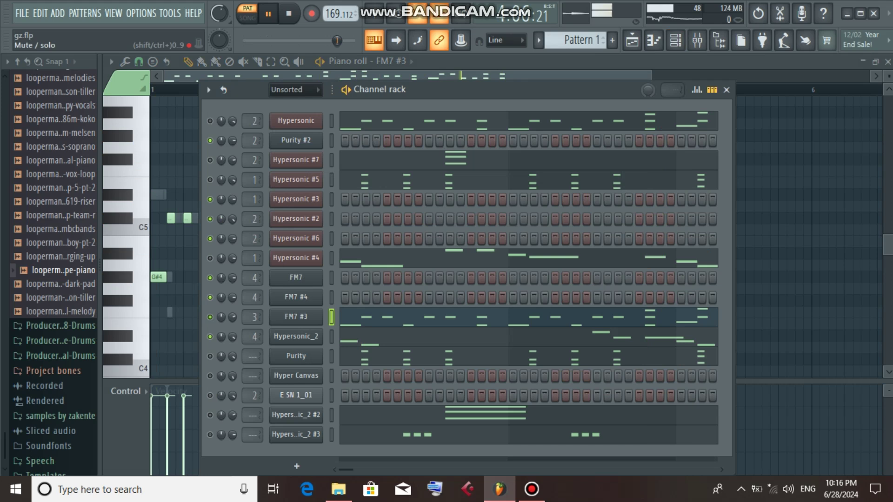
{"action": "left_click", "coordinate": [366, 337]}
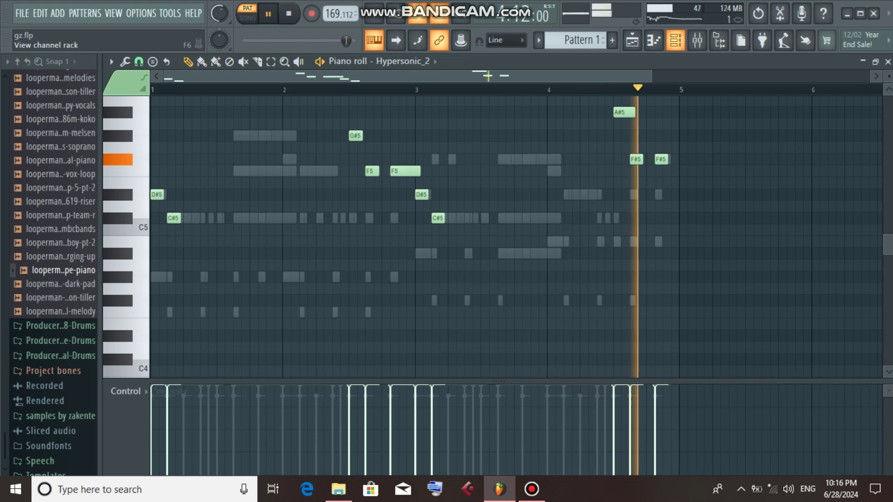
{"action": "left_click", "coordinate": [675, 41]}
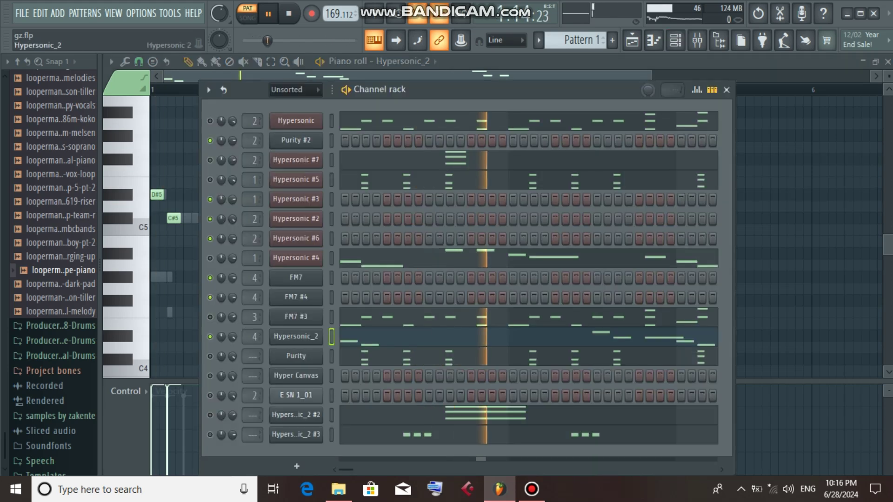
{"action": "left_click", "coordinate": [296, 336]}
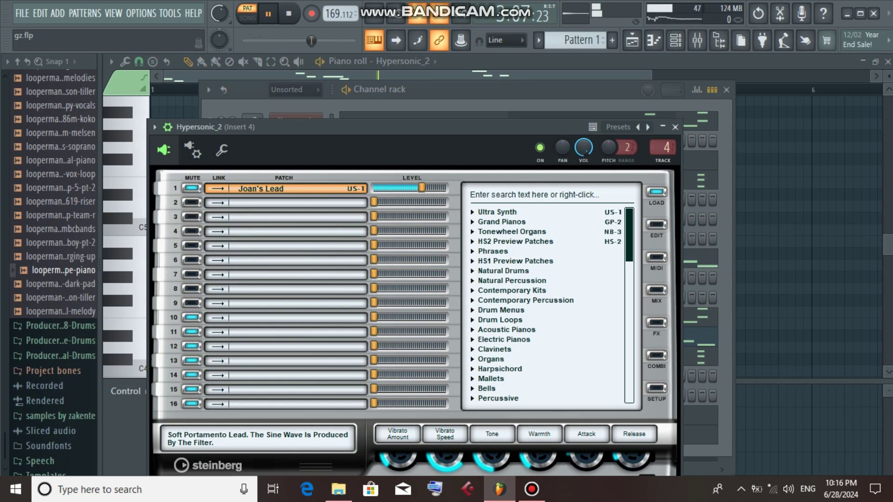
{"action": "left_click", "coordinate": [675, 127]}
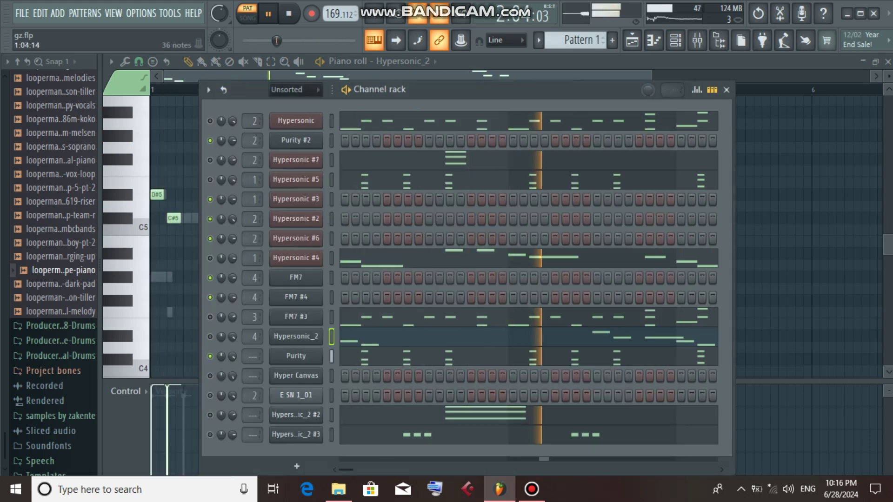
Examine the Purity channel's notes in the piano roll and check which preset its instrument uses
{"action": "left_click", "coordinate": [367, 357]}
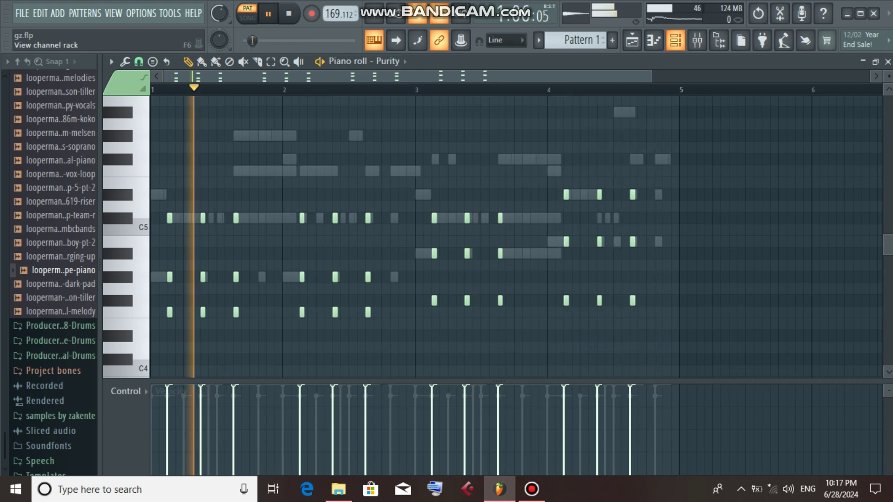
{"action": "left_click", "coordinate": [675, 40]}
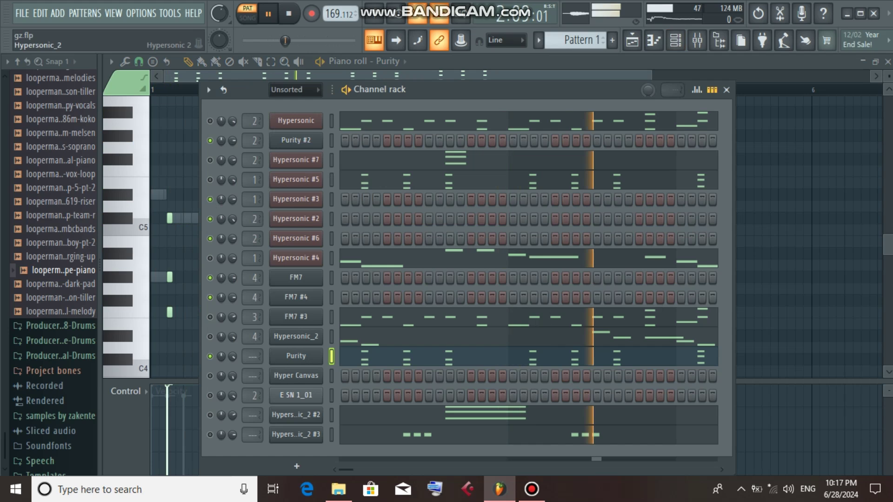
{"action": "left_click", "coordinate": [295, 355]}
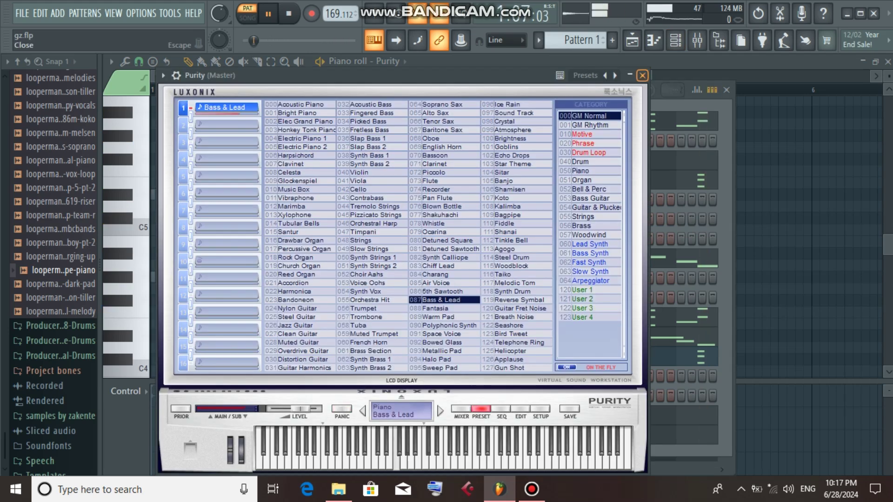
{"action": "left_click", "coordinate": [642, 75]}
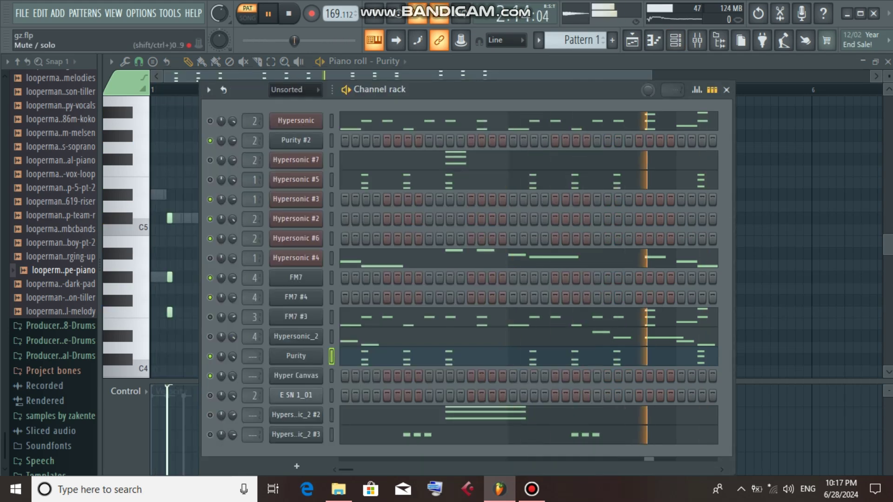
Unmute the Hypersonic_2 #2 channel and examine its piano roll notes and instrument patch
{"action": "left_click", "coordinate": [210, 416]}
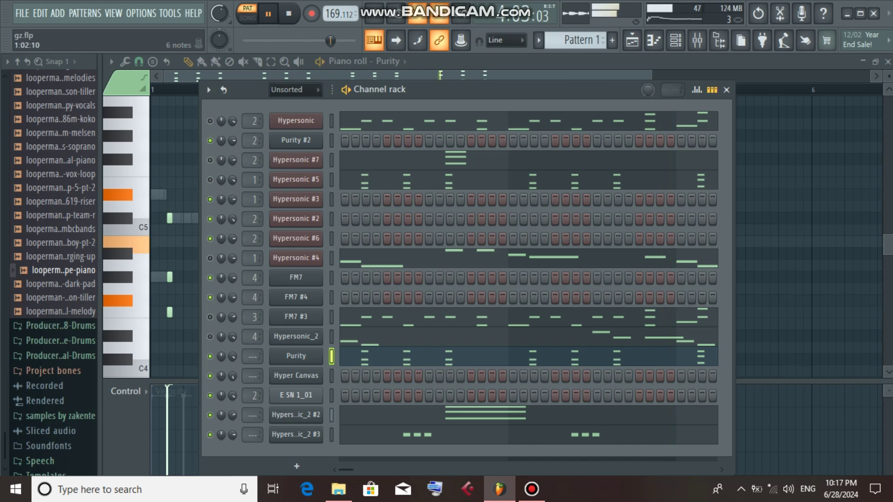
{"action": "left_click", "coordinate": [483, 415]}
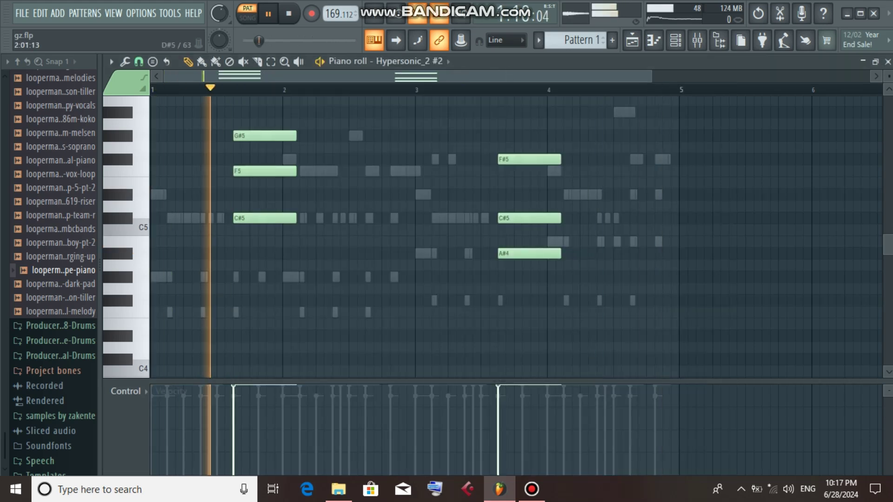
{"action": "left_click", "coordinate": [675, 40]}
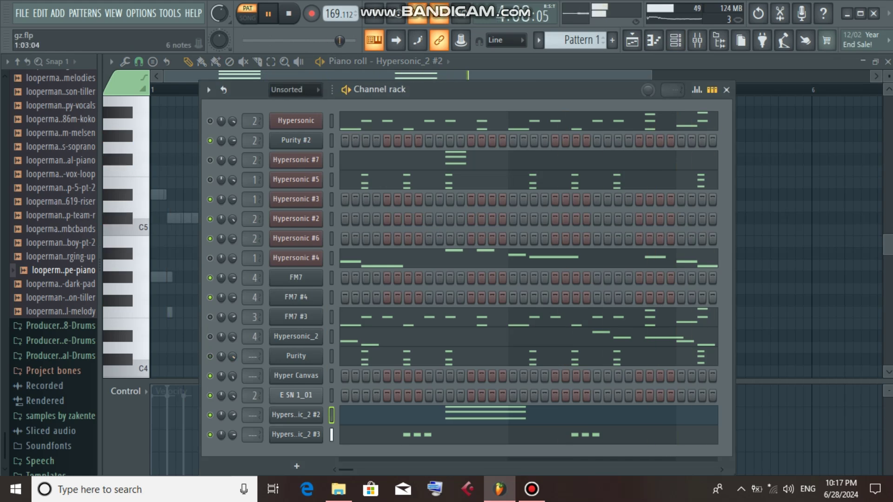
{"action": "key", "text": "F5"}
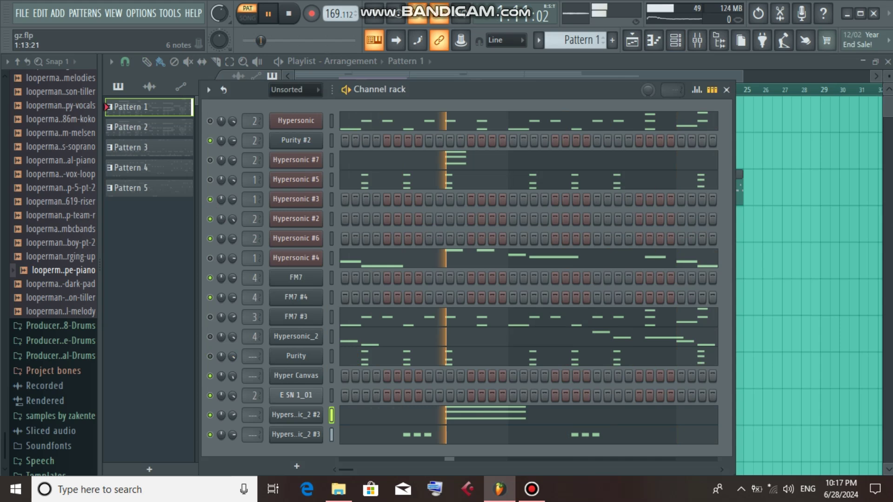
{"action": "left_click", "coordinate": [446, 415]}
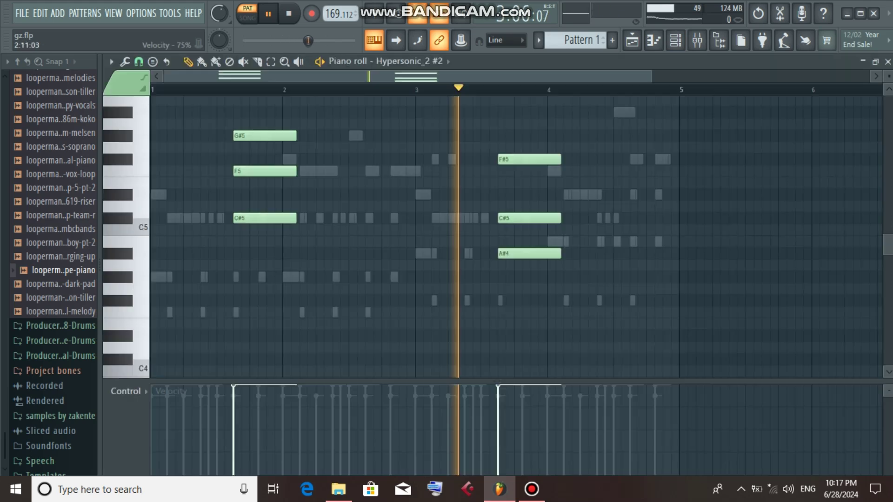
{"action": "left_click", "coordinate": [675, 41]}
{"action": "left_click", "coordinate": [295, 415]}
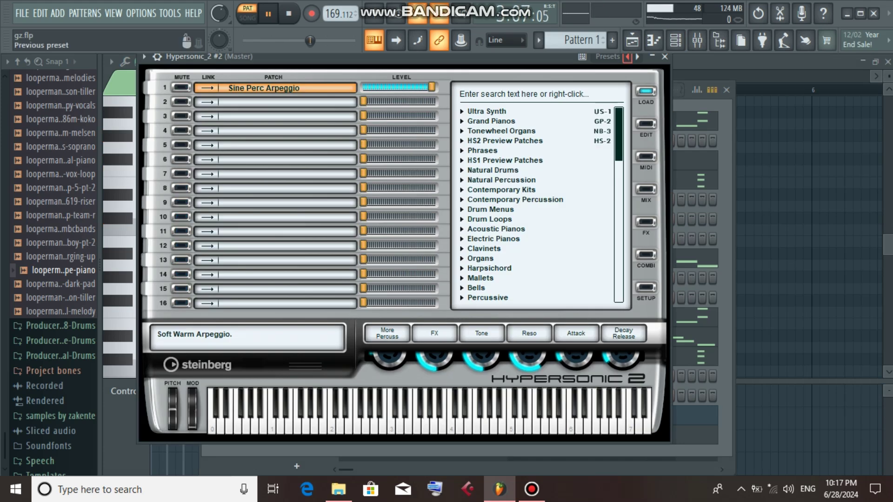
{"action": "left_click", "coordinate": [664, 57]}
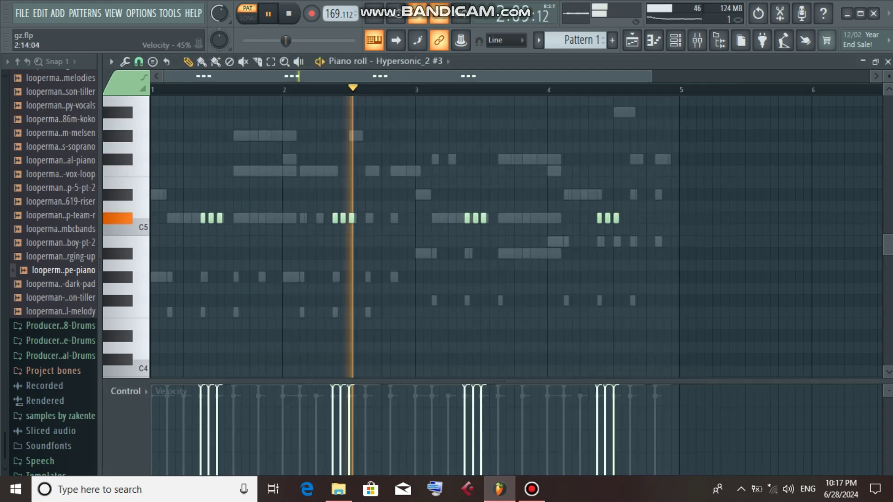
Examine the Hypersonic_2 #3 channel's notes and open its instrument to check the patch
{"action": "left_click", "coordinate": [676, 40]}
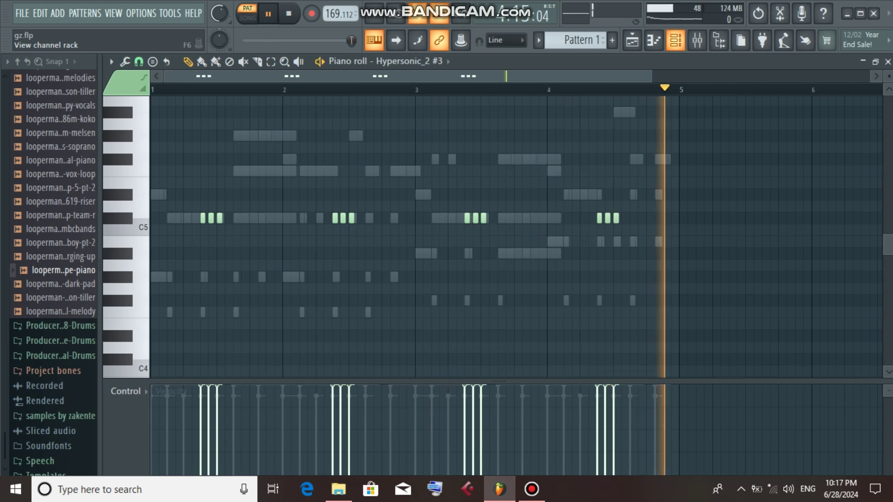
{"action": "left_click", "coordinate": [675, 40]}
{"action": "left_click", "coordinate": [296, 435]}
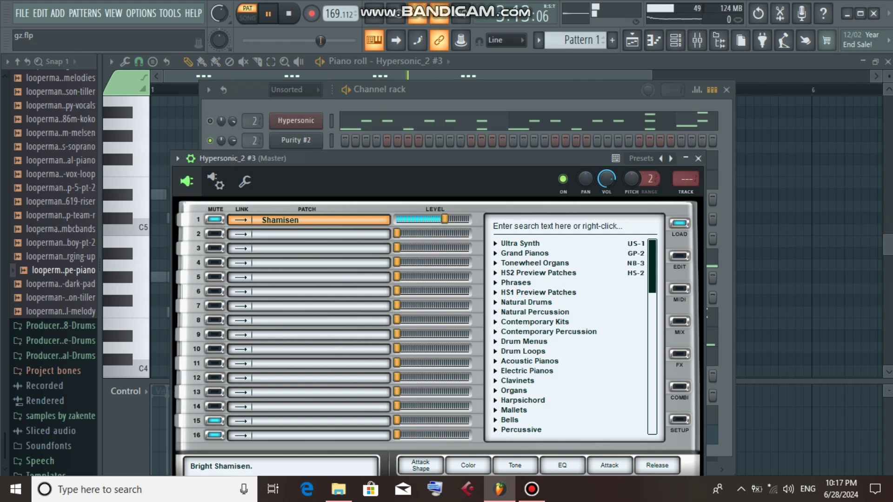
Close the Hypersonic_2 #3 instrument and compare the channel contents of Patterns 1, 2 and 3 in the channel rack
{"action": "left_click", "coordinate": [698, 158]}
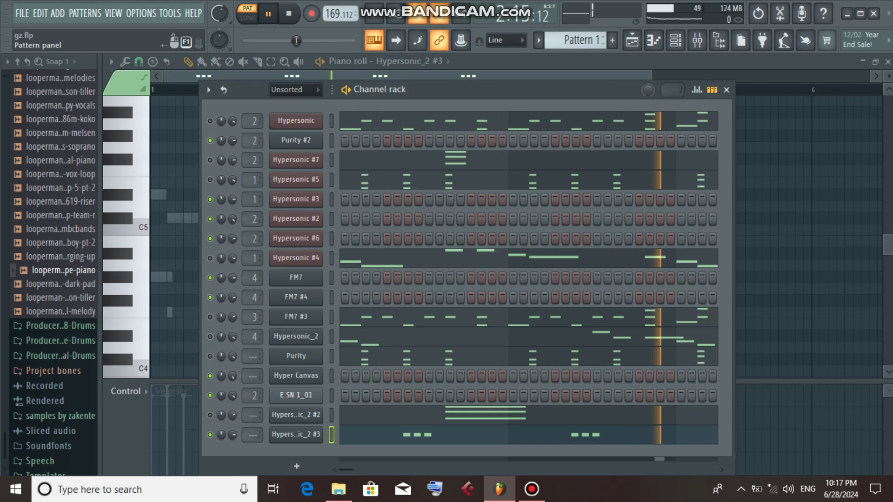
{"action": "scroll", "coordinate": [577, 41], "scroll_direction": "up", "scroll_amount": 1}
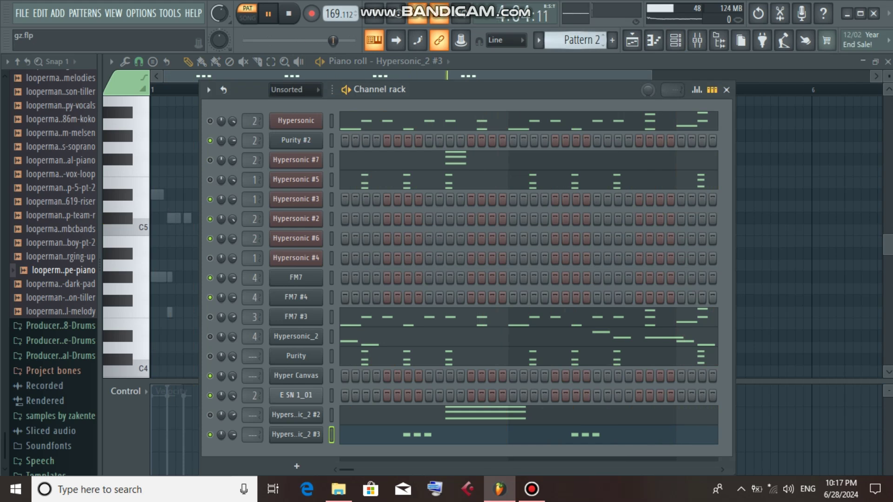
{"action": "scroll", "coordinate": [577, 41], "scroll_direction": "down", "scroll_amount": 1}
{"action": "key", "text": "1"}
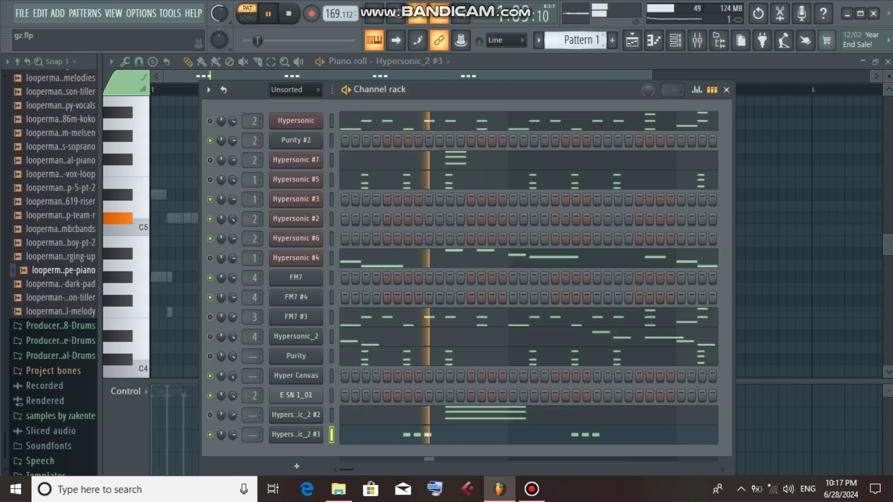
{"action": "key", "text": "2"}
{"action": "key", "text": "3"}
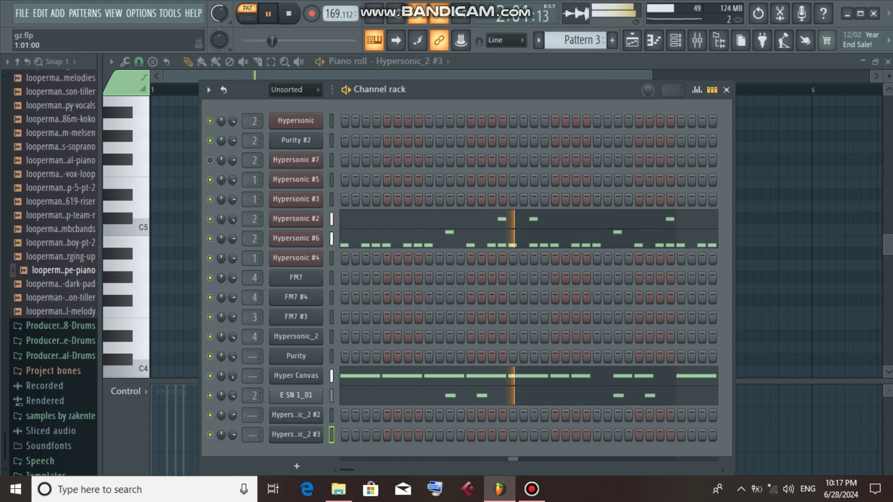
Switch to Pattern 4, solo the FM7 channel and examine its notes in the piano roll
{"action": "left_click_drag", "start_coordinate": [577, 40], "coordinate": [576, 36]}
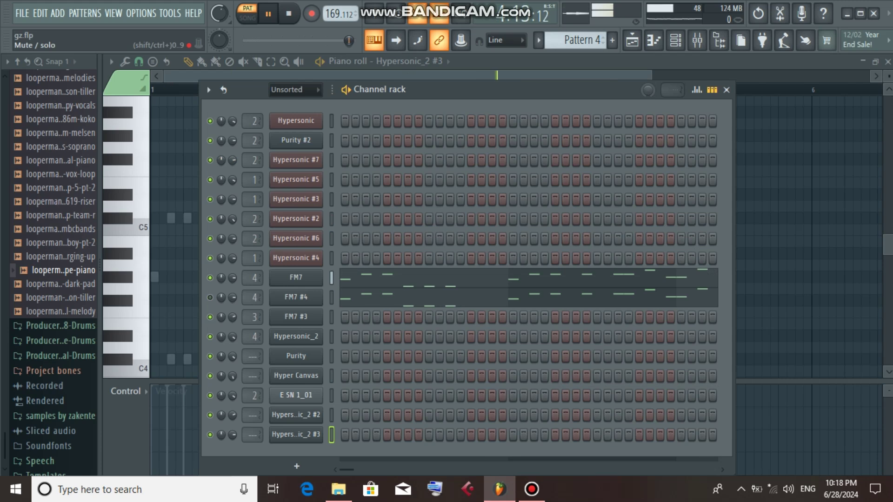
{"action": "right_click", "coordinate": [210, 277]}
{"action": "left_click", "coordinate": [225, 271]}
{"action": "left_click", "coordinate": [417, 278]}
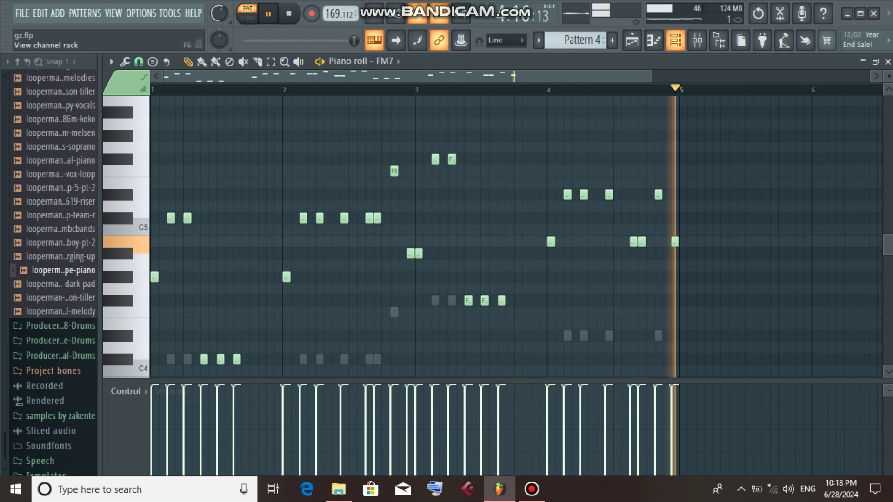
Switch to Pattern 5 and examine the FM7 channel's full note sequence, deleting the stray G#4 note near the end of bar 3
{"action": "key", "text": "F6"}
{"action": "key", "text": "KP_Add"}
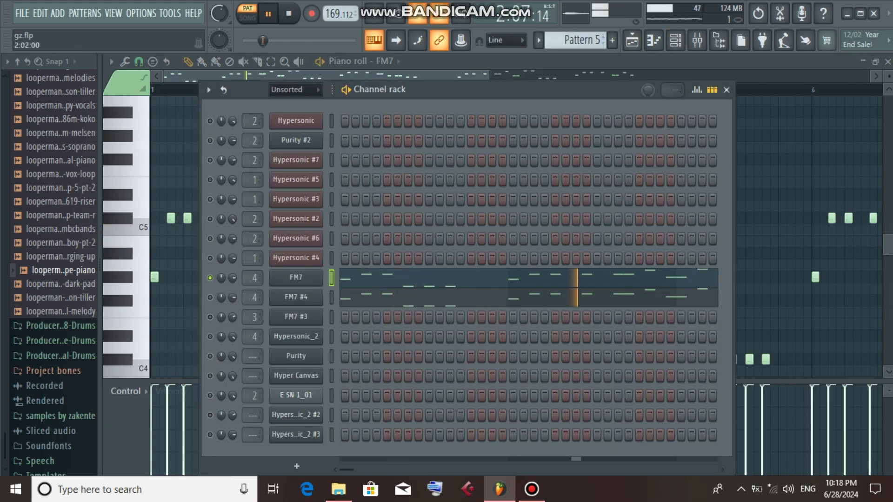
{"action": "left_click", "coordinate": [523, 278]}
{"action": "left_click", "coordinate": [524, 279]}
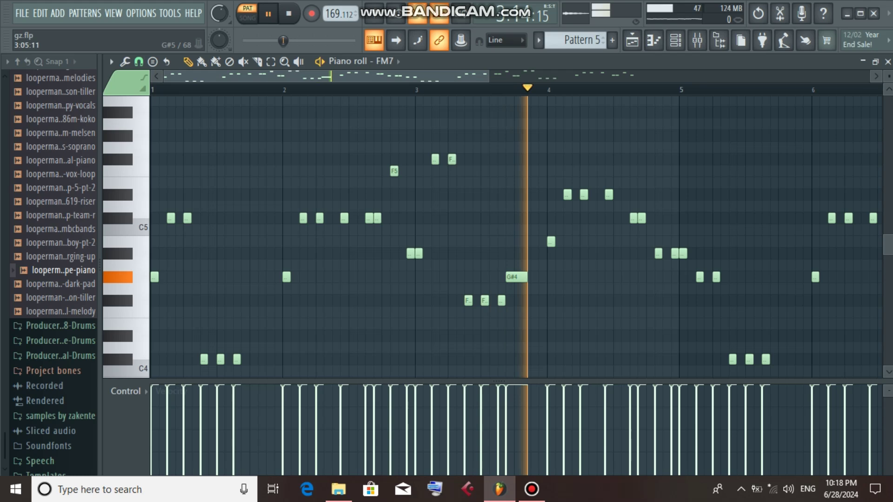
{"action": "right_click", "coordinate": [516, 277]}
{"action": "left_click_drag", "start_coordinate": [488, 76], "coordinate": [783, 76]}
{"action": "left_click", "coordinate": [675, 40]}
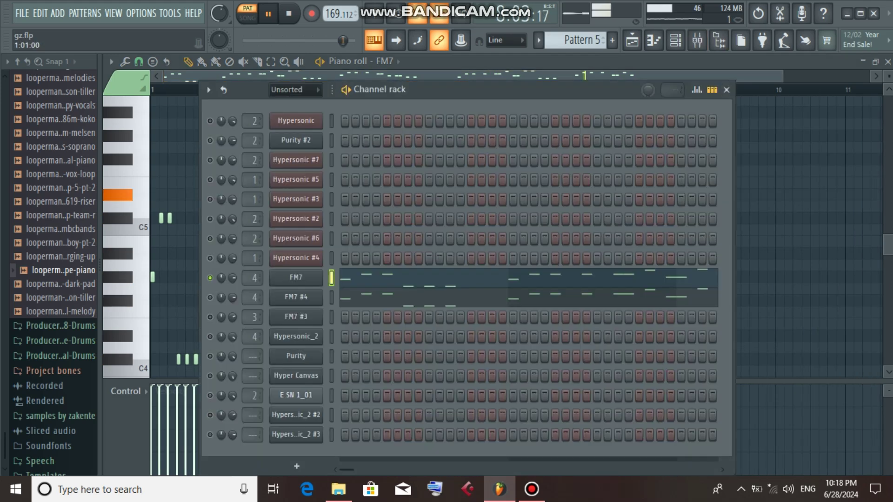
Unmute the FM7 #4 channel and examine its piano roll notes and instrument preset
{"action": "left_click", "coordinate": [381, 293]}
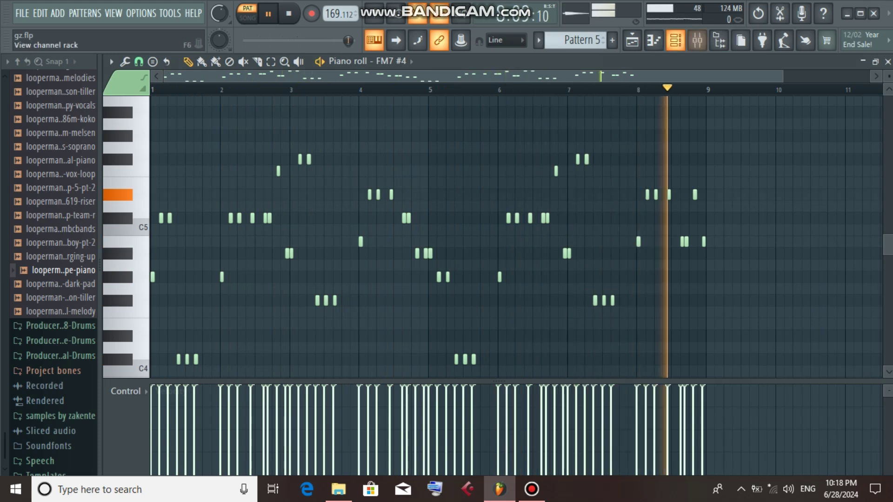
{"action": "key", "text": "F6"}
{"action": "left_click", "coordinate": [296, 297]}
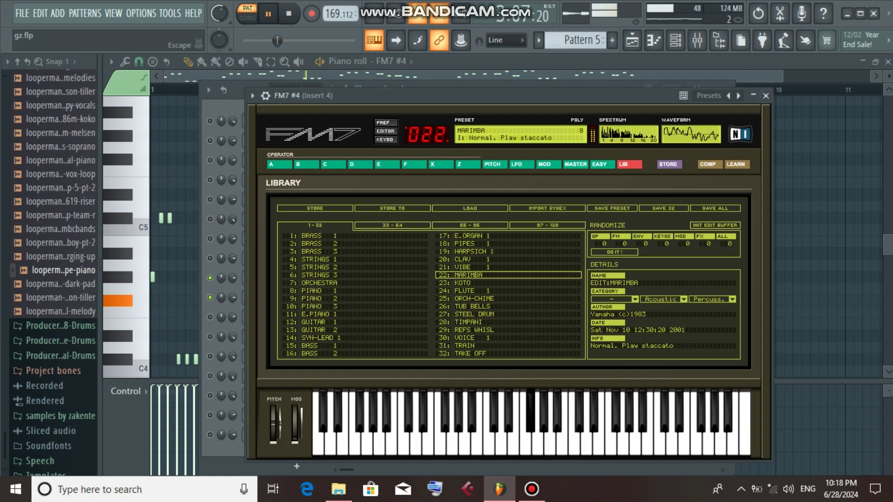
{"action": "left_click", "coordinate": [766, 96]}
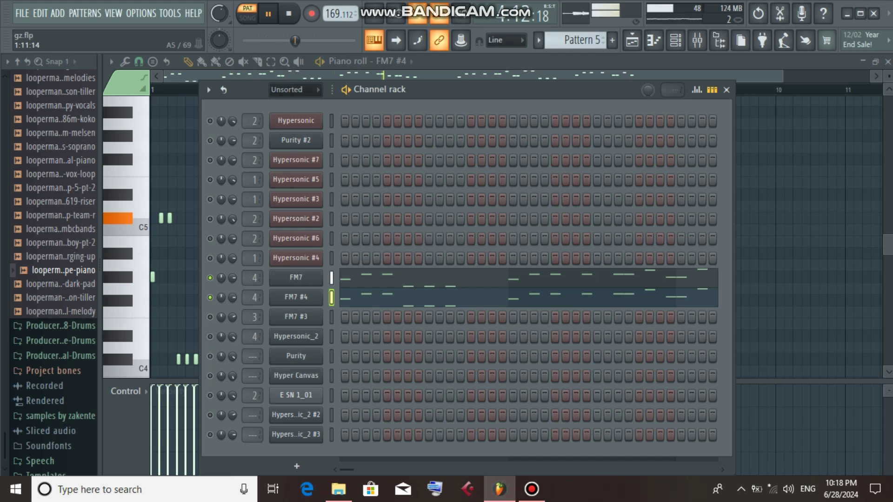
Reactivate all channels by toggling the Hypersonic channel's solo, and play the whole arrangement in song mode with the playlist open
{"action": "right_click", "coordinate": [210, 120]}
{"action": "left_click", "coordinate": [225, 127]}
{"action": "right_click", "coordinate": [208, 122]}
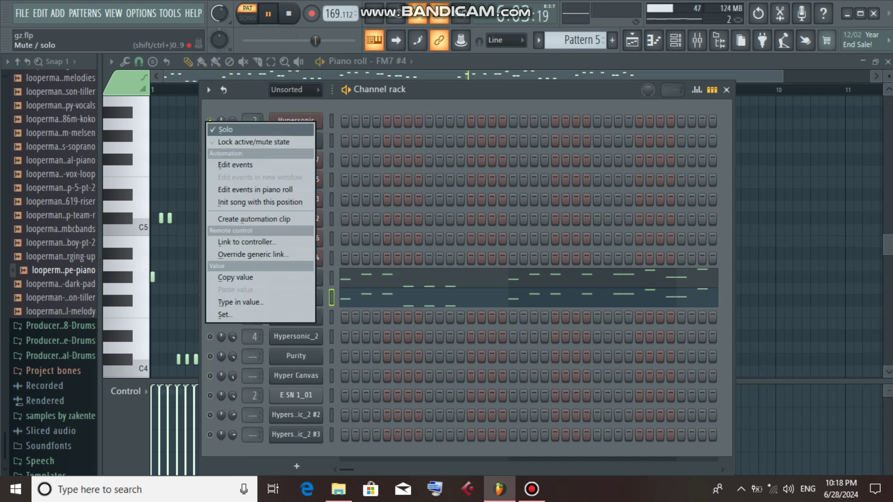
{"action": "left_click", "coordinate": [225, 129]}
{"action": "left_click", "coordinate": [247, 13]}
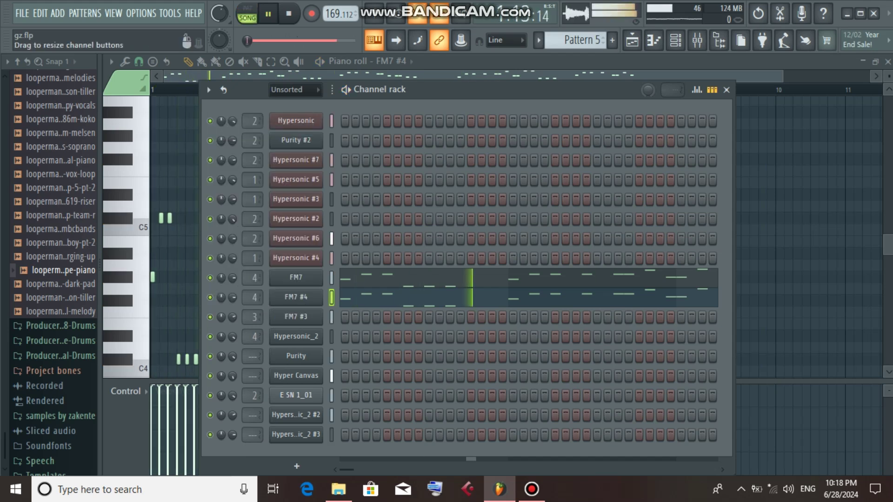
{"action": "left_click", "coordinate": [632, 40]}
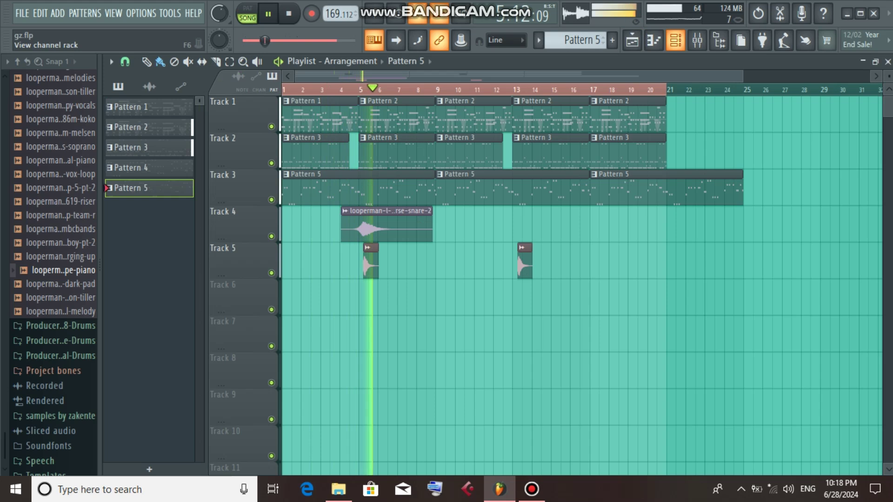
Select Pattern 3 in the channel rack and mute the Hypersonic #6 channel
{"action": "key", "text": "F6"}
{"action": "mouse_move", "coordinate": [584, 41]}
{"action": "left_mouse_down"}
{"action": "mouse_move", "coordinate": [584, 54]}
{"action": "mouse_move", "coordinate": [584, 35]}
{"action": "left_mouse_up"}
{"action": "left_click", "coordinate": [149, 147]}
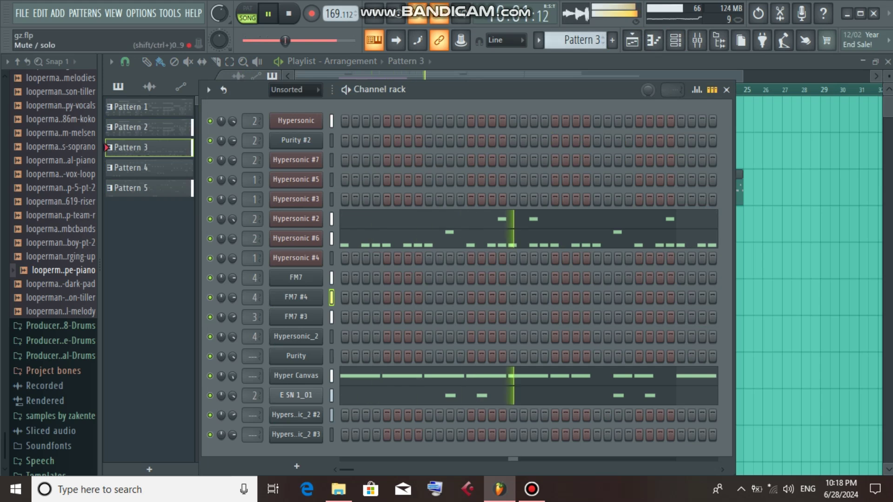
{"action": "left_click", "coordinate": [209, 239]}
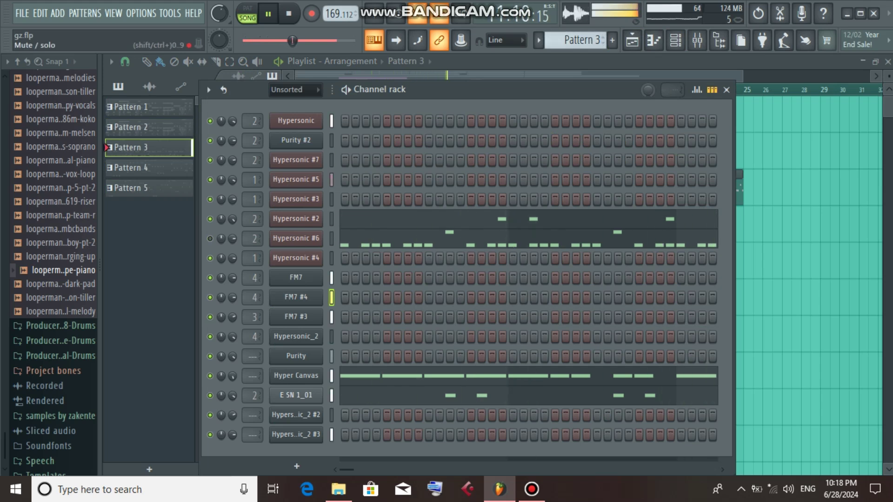